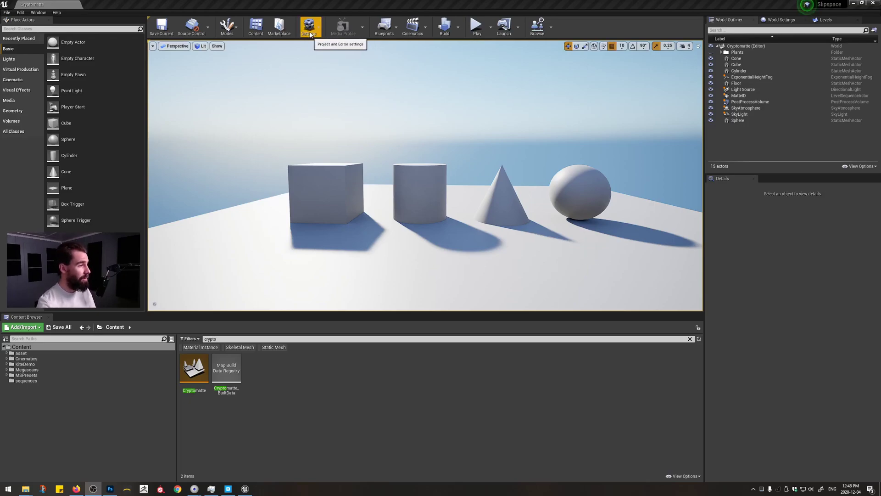
Step: Search the plugin browser for "Render Queue" and check whether Movie Render Queue and its Additional Render Passes plugin are enabled
{"action": "left_click", "coordinate": [310, 34]}
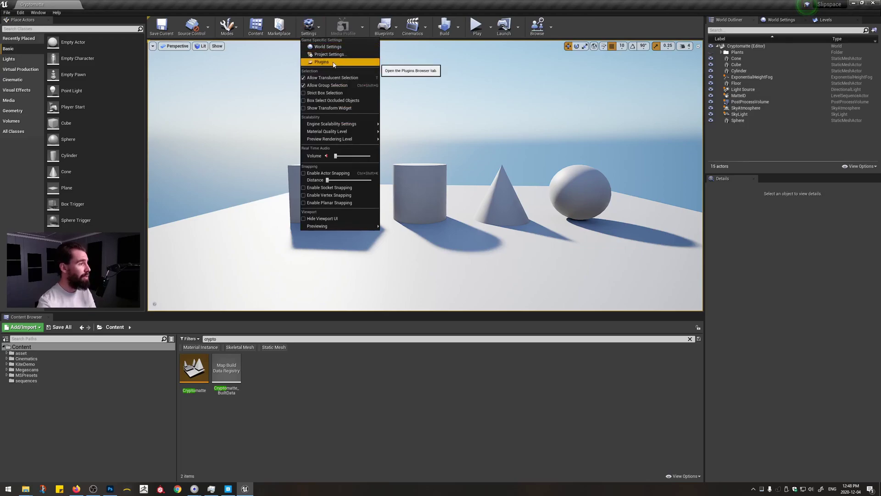
{"action": "left_click", "coordinate": [323, 62]}
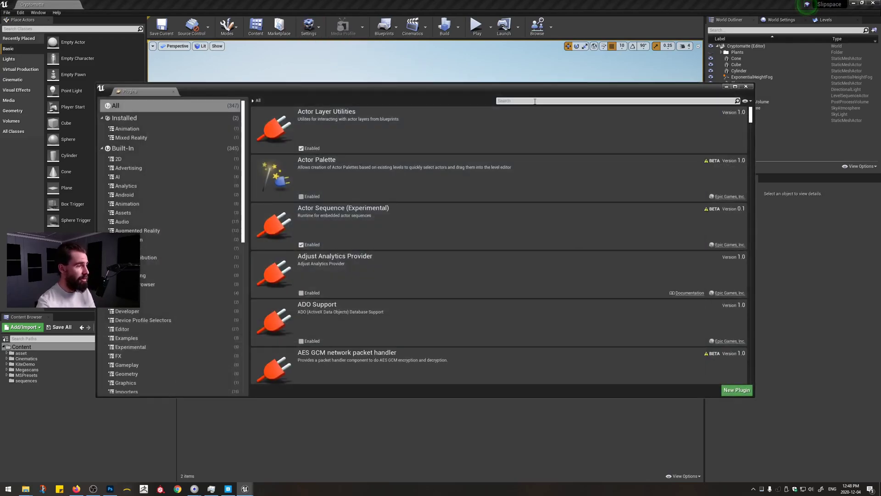
{"action": "type", "text": "Render Queue"}
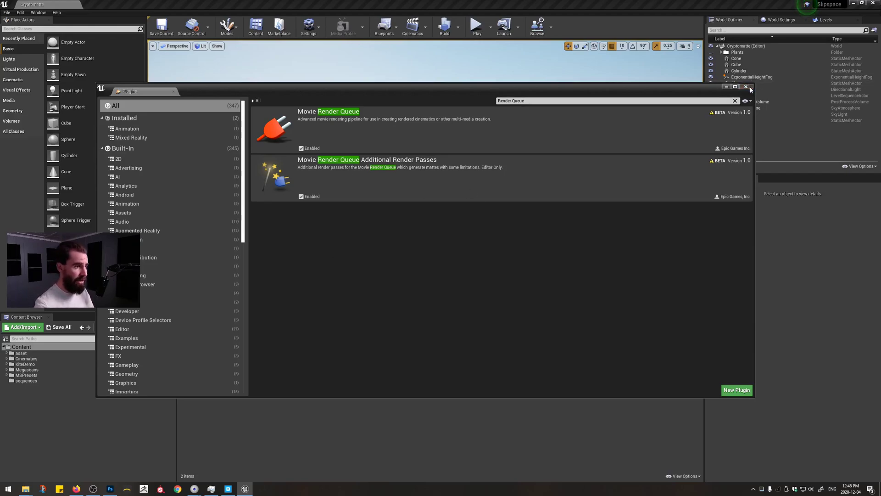
{"action": "left_click", "coordinate": [746, 87]}
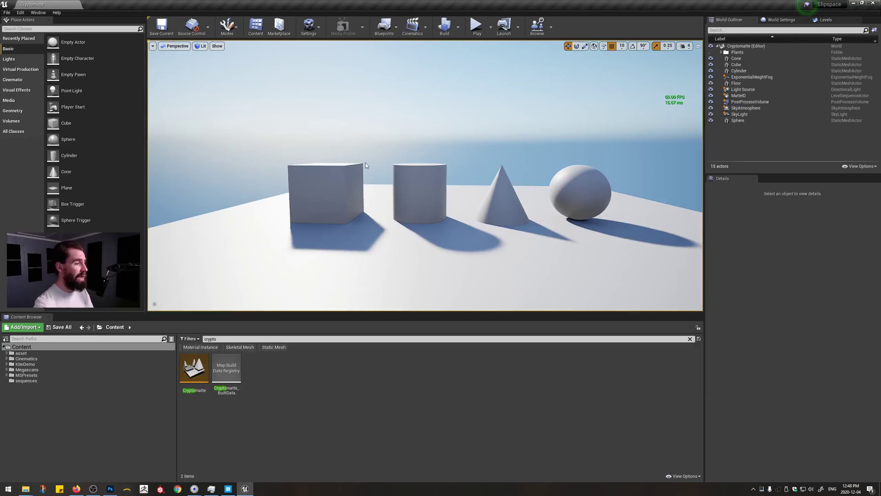
Step: Add a new level sequence named ObjectID to the level and save it in the Content folder
{"action": "middle_click_drag", "start_coordinate": [367, 165], "coordinate": [352, 165]}
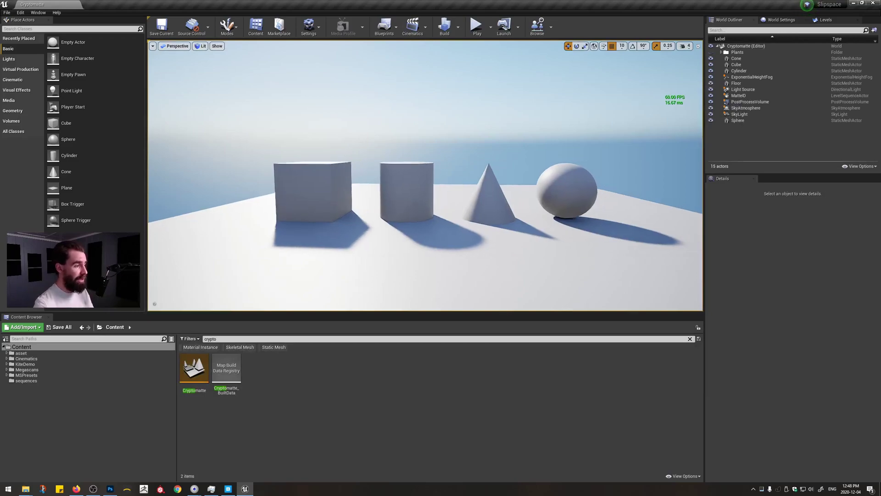
{"action": "left_click", "coordinate": [413, 32]}
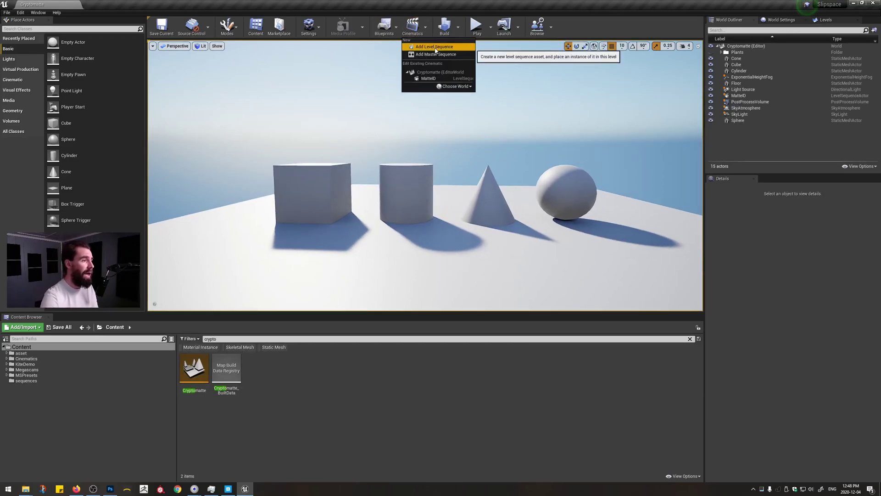
{"action": "left_click", "coordinate": [435, 47]}
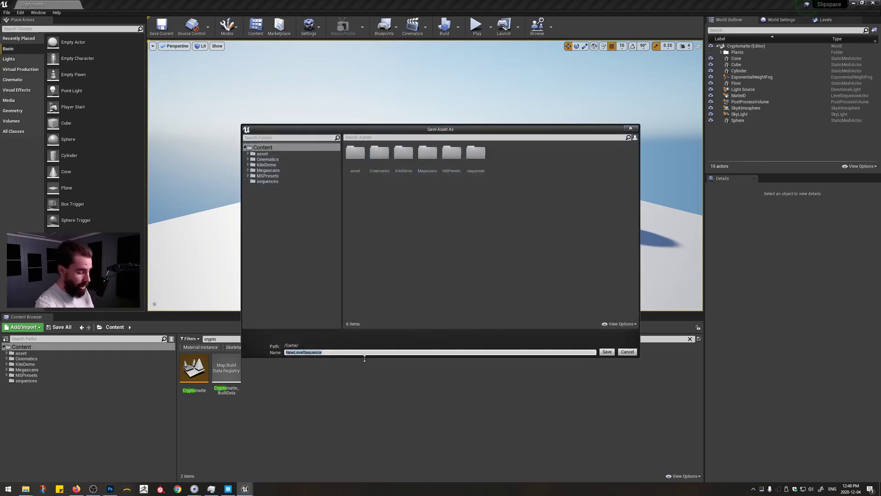
{"action": "type", "text": "C"}
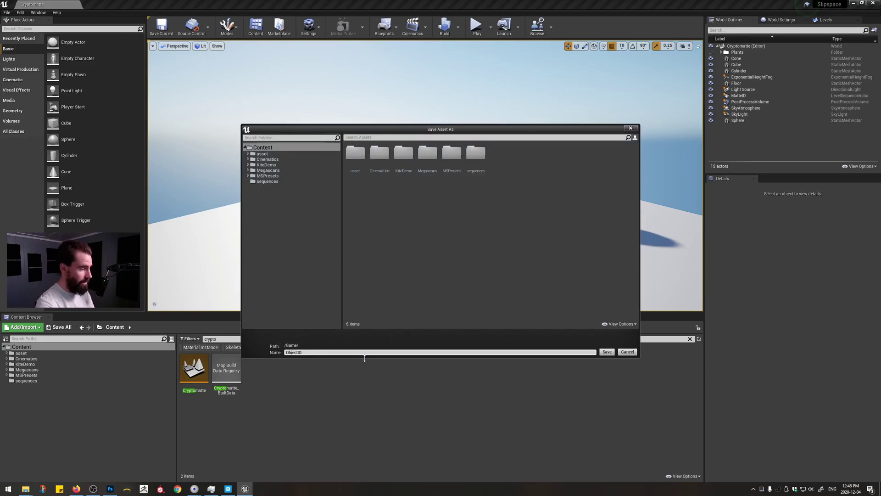
{"action": "type", "text": "bjectID"}
{"action": "key", "text": "Return"}
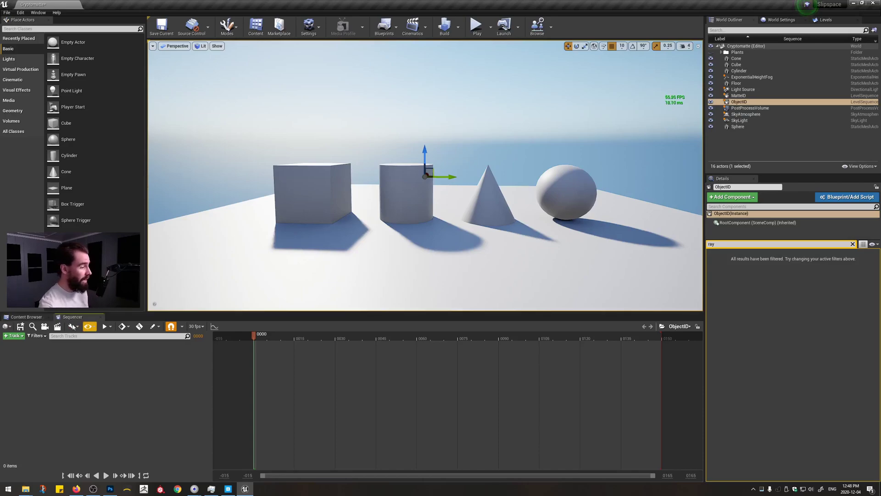
Step: Add a cine camera to the ObjectID sequence and set its filmback to Full Frame DSLR
{"action": "left_click", "coordinate": [44, 327]}
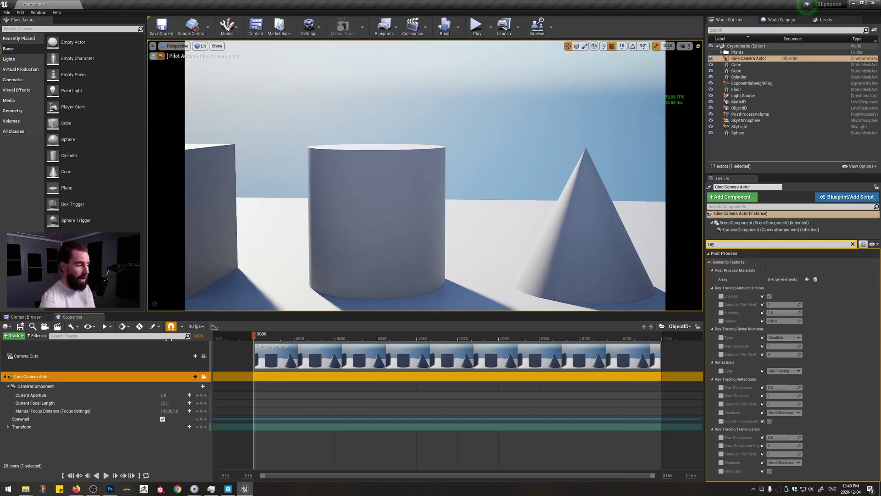
{"action": "left_click", "coordinate": [41, 386]}
{"action": "left_click", "coordinate": [51, 376]}
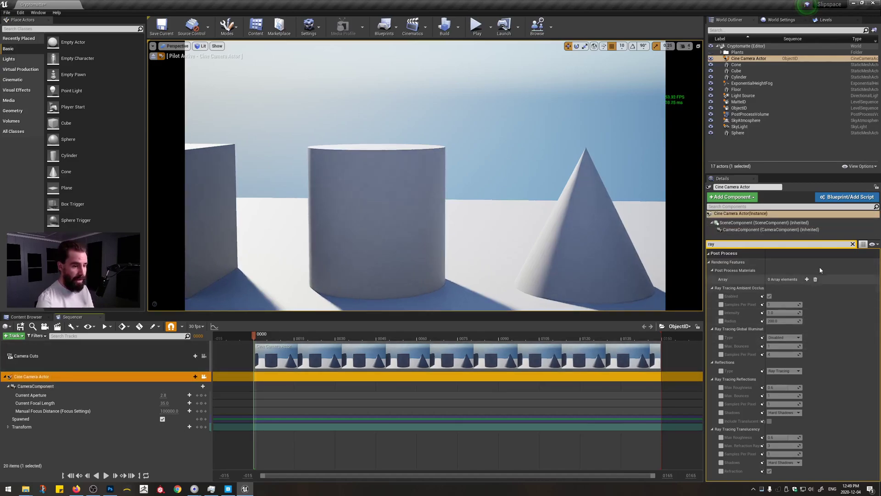
{"action": "left_click", "coordinate": [853, 244]}
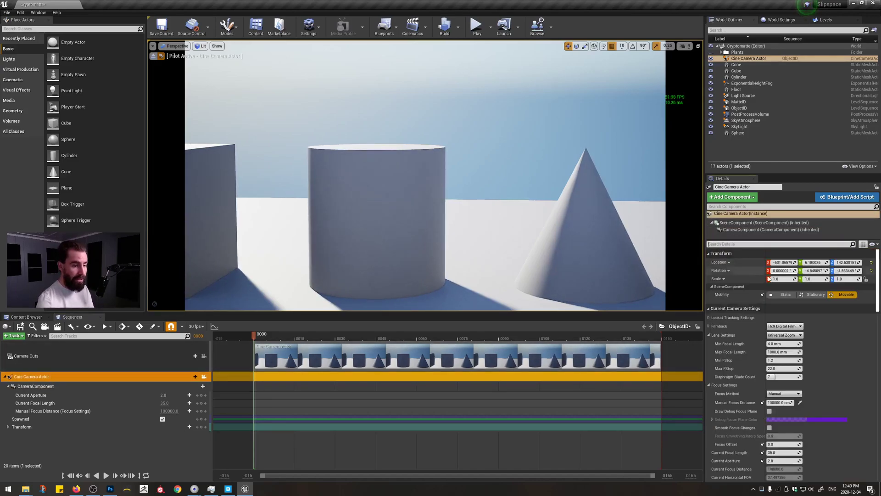
{"action": "left_click", "coordinate": [783, 326]}
{"action": "left_click", "coordinate": [787, 386]}
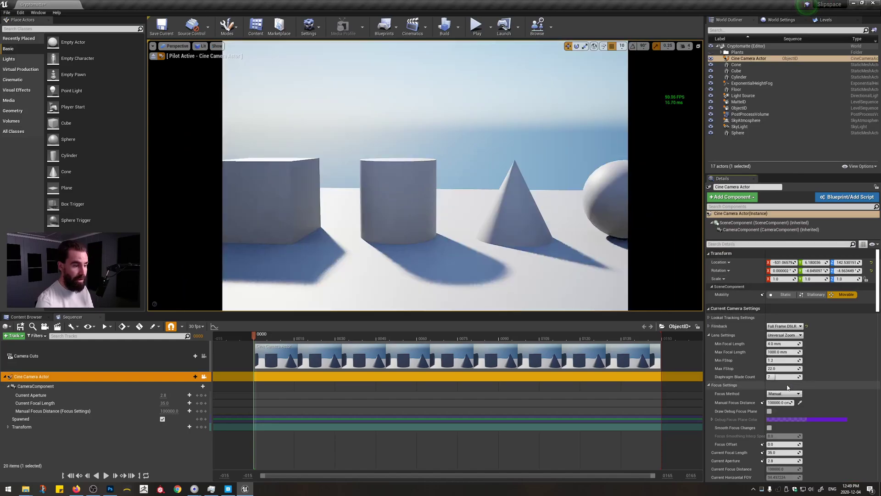
Step: Reframe the cine camera to show all four shapes and shorten the sequence's playback range to about frame 15
{"action": "scroll", "coordinate": [425, 174], "scroll_direction": "down", "scroll_amount": 3}
{"action": "right_click_drag", "start_coordinate": [425, 174], "coordinate": [328, 185]}
{"action": "key", "text": "Escape"}
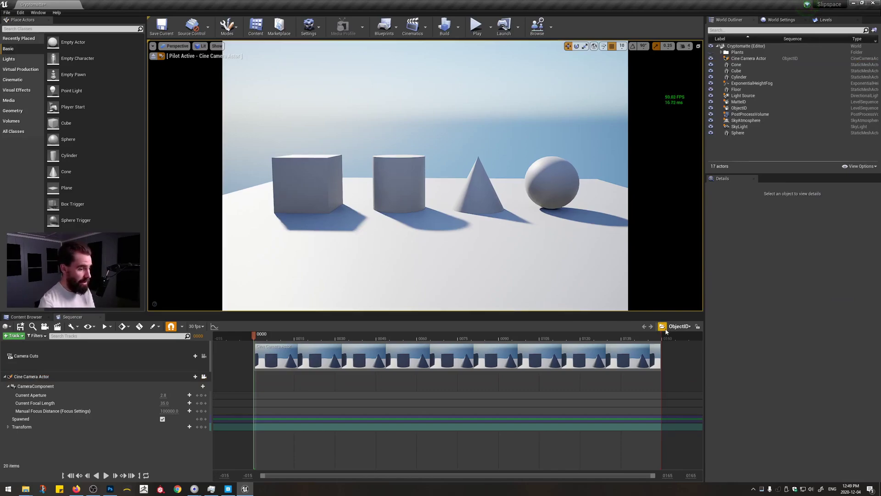
{"action": "mouse_move", "coordinate": [660, 335]}
{"action": "left_mouse_down"}
{"action": "mouse_move", "coordinate": [288, 333]}
{"action": "mouse_move", "coordinate": [295, 331]}
{"action": "left_mouse_up"}
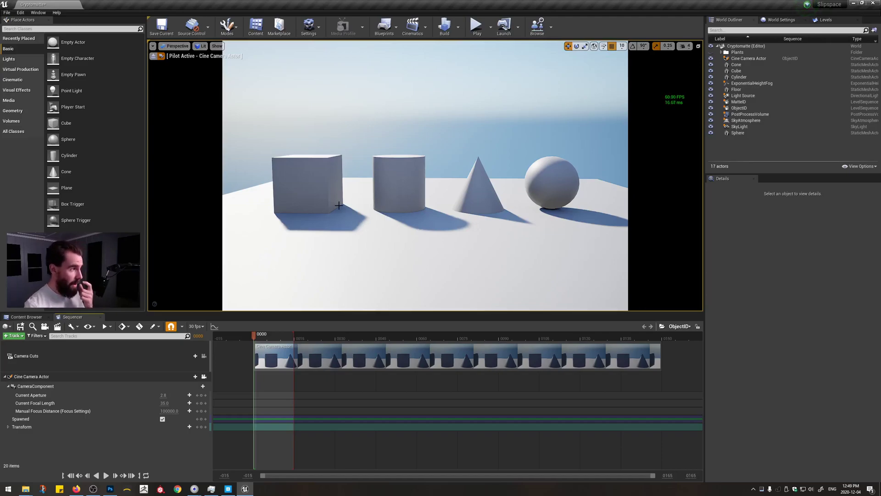
Step: Open the Movie Render Queue and add the ObjectID level sequence as a render job
{"action": "left_click", "coordinate": [40, 13]}
{"action": "mouse_move", "coordinate": [52, 26]}
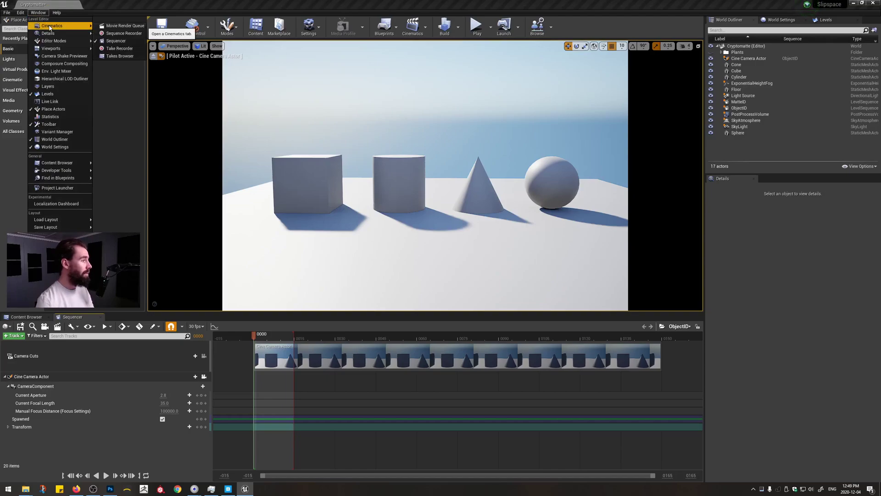
{"action": "left_click", "coordinate": [110, 26]}
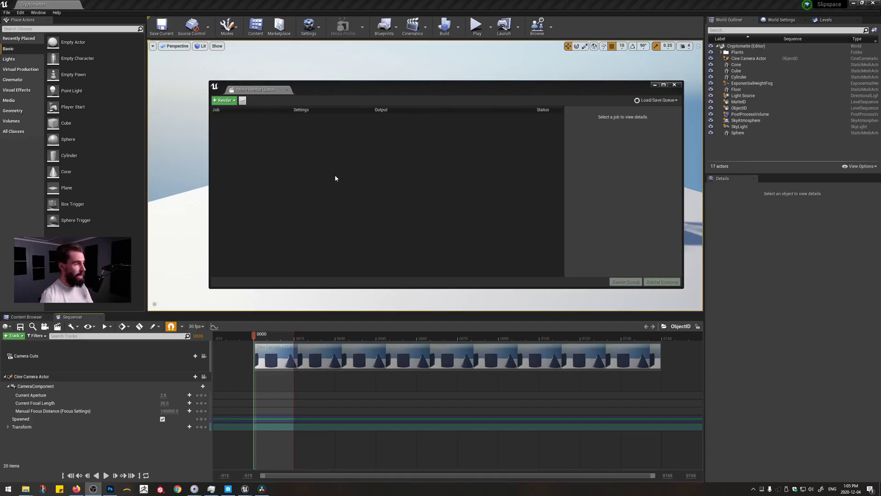
{"action": "left_click", "coordinate": [225, 100]}
{"action": "type", "text": "Pb"}
{"action": "key", "text": "BackSpace"}
{"action": "key", "text": "BackSpace"}
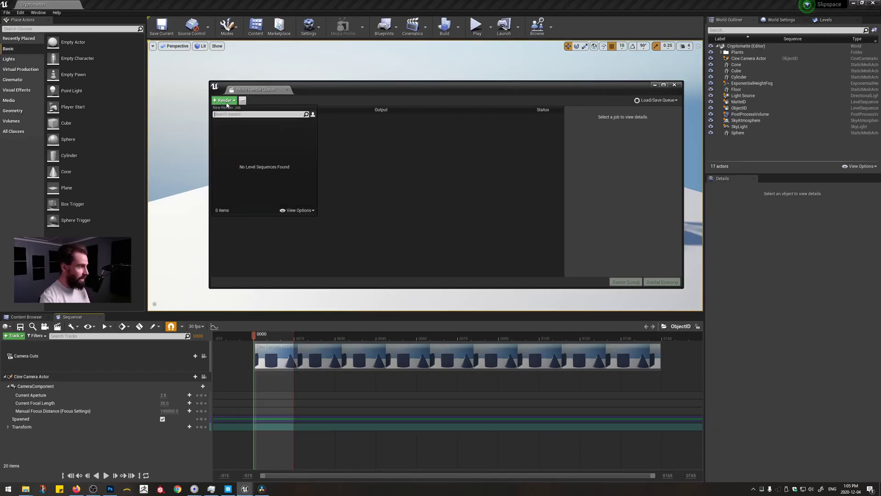
{"action": "type", "text": "Object"}
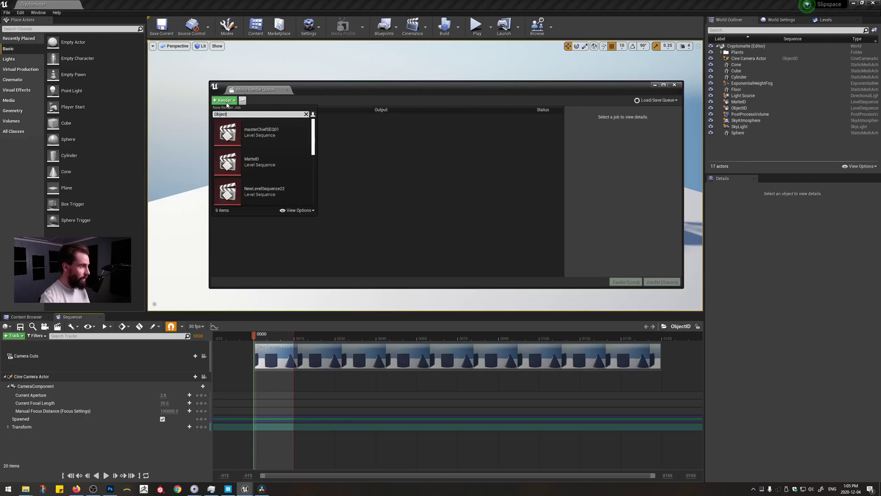
{"action": "left_click", "coordinate": [280, 132]}
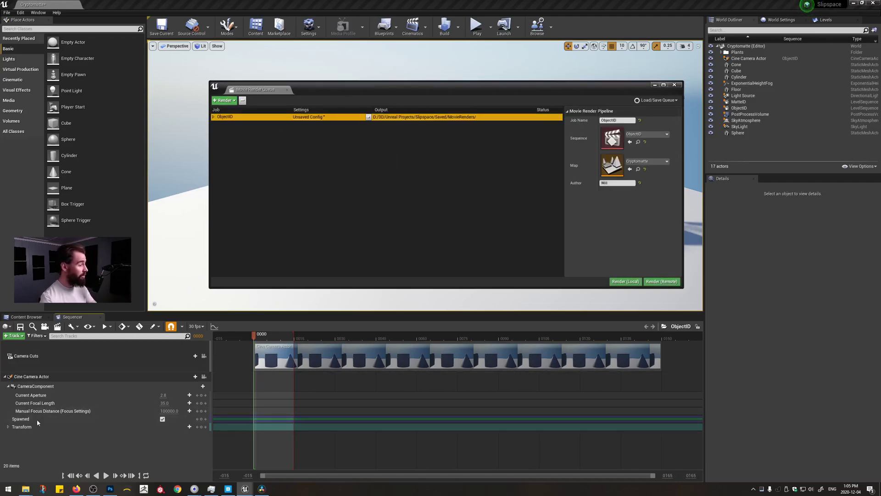
{"action": "left_click", "coordinate": [355, 181]}
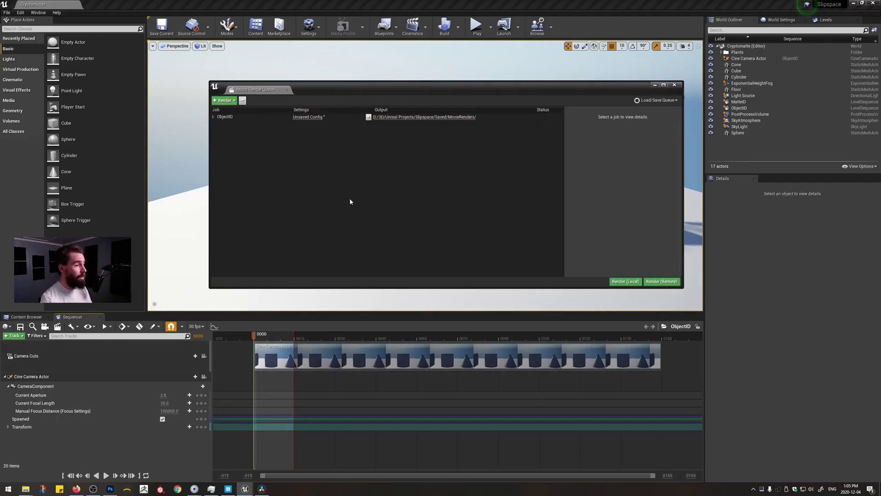
Step: In the ObjectID job's configuration, remove the .jpg Sequence [8bit] output and add the Object Ids (Limited) render pass
{"action": "left_click", "coordinate": [302, 118]}
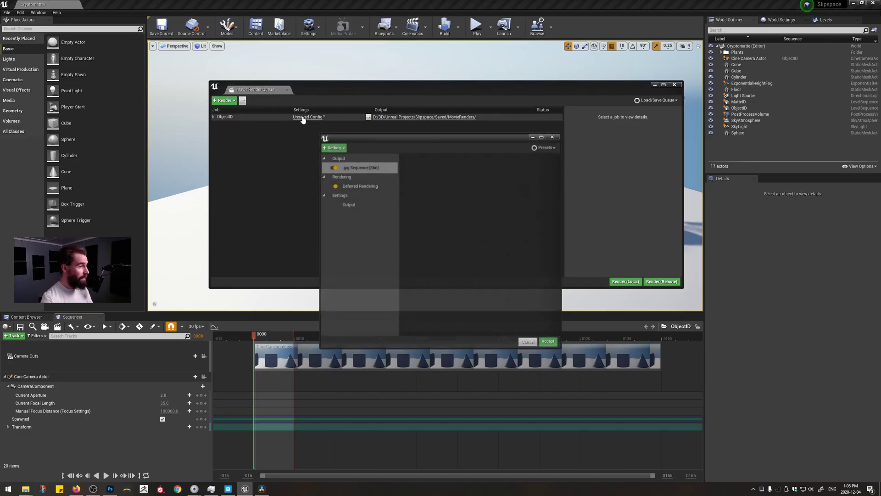
{"action": "left_click_drag", "start_coordinate": [442, 137], "coordinate": [445, 131]}
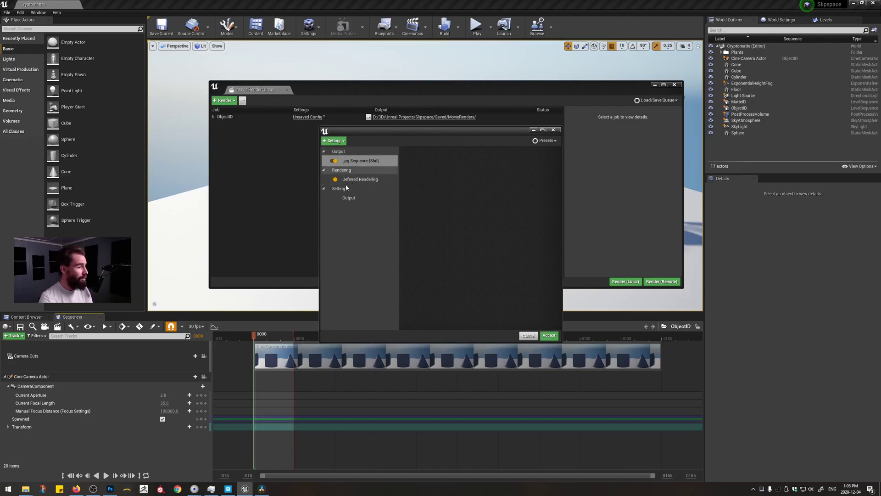
{"action": "left_click", "coordinate": [362, 161]}
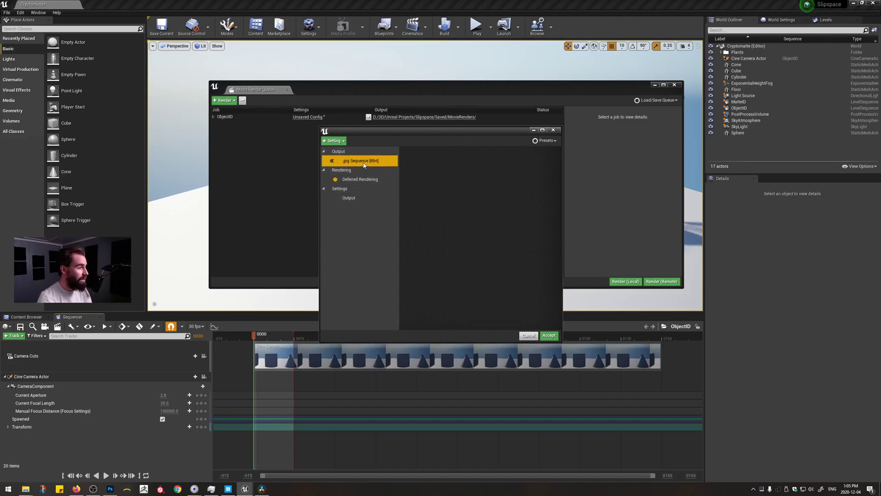
{"action": "key", "text": "Delete"}
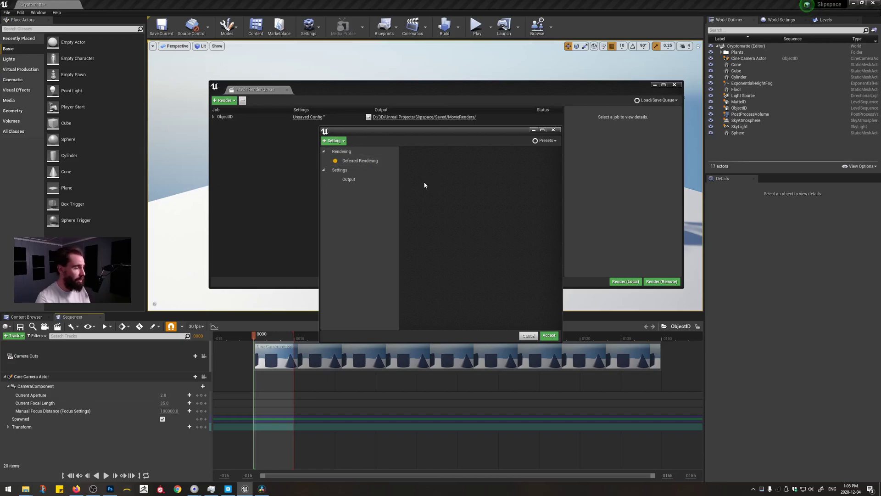
{"action": "left_click", "coordinate": [343, 143]}
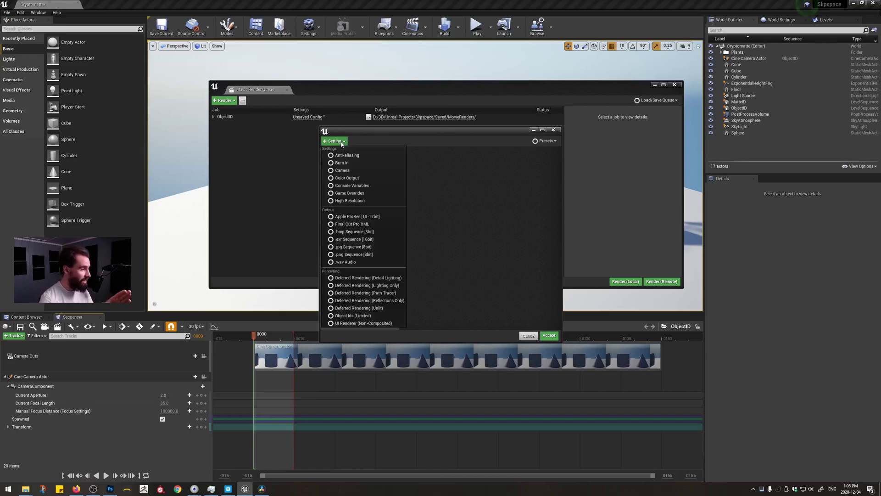
{"action": "left_click", "coordinate": [342, 315]}
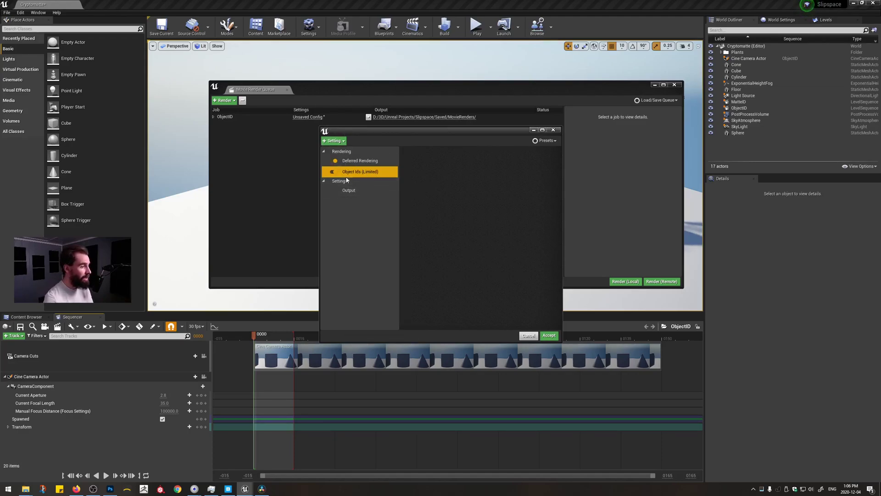
{"action": "left_click", "coordinate": [343, 141]}
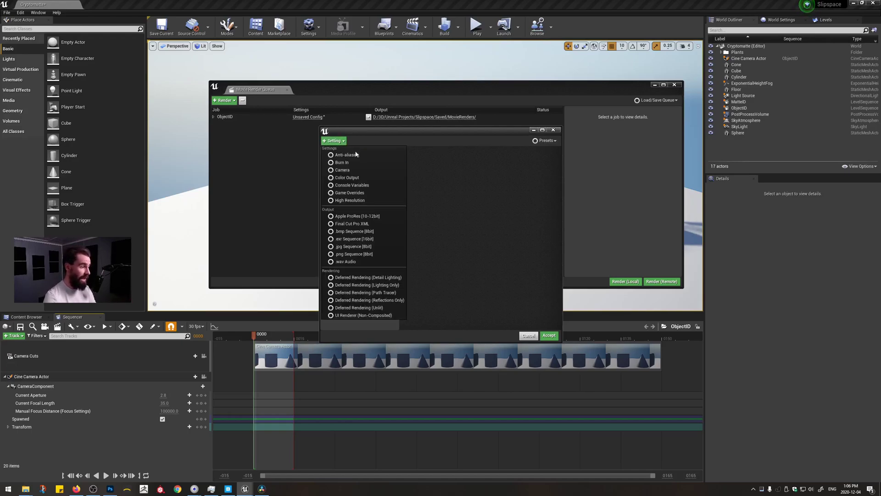
{"action": "left_click", "coordinate": [342, 238]}
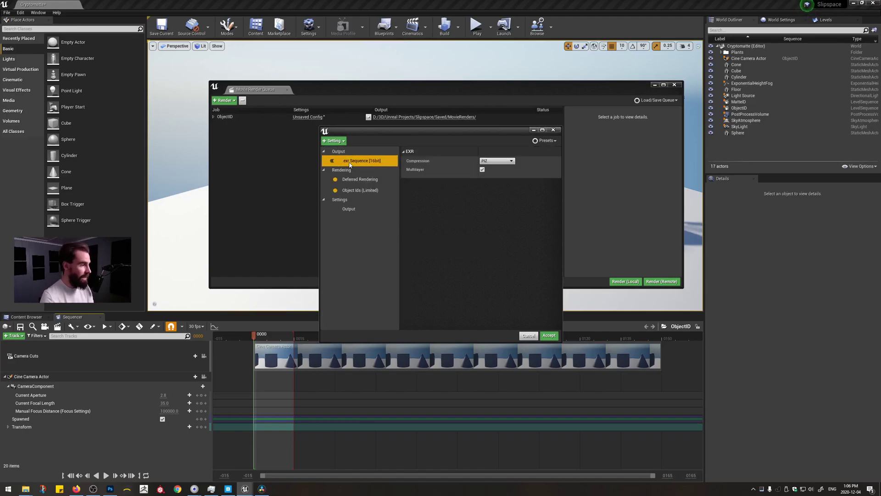
{"action": "key", "text": "Delete"}
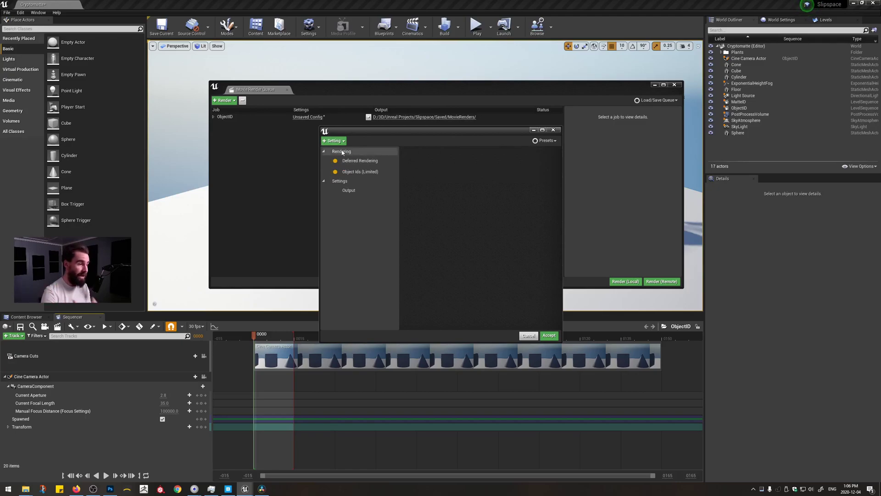
Step: Add the .exr Sequence [16bit] output to the job's configuration, accept it and render the job locally
{"action": "left_click", "coordinate": [334, 140]}
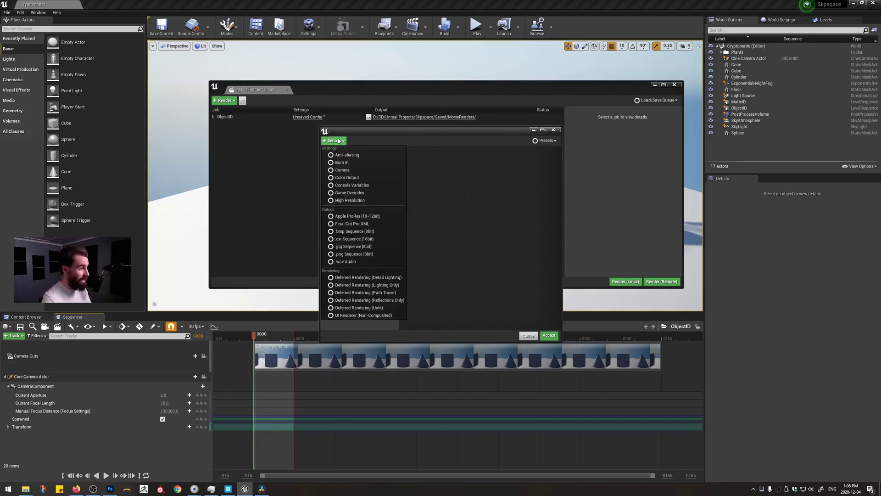
{"action": "left_click", "coordinate": [331, 240]}
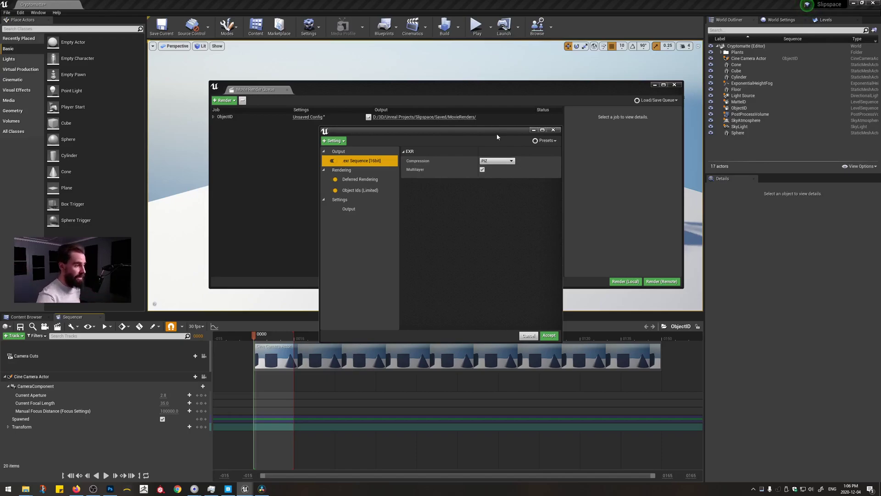
{"action": "left_click", "coordinate": [373, 211]}
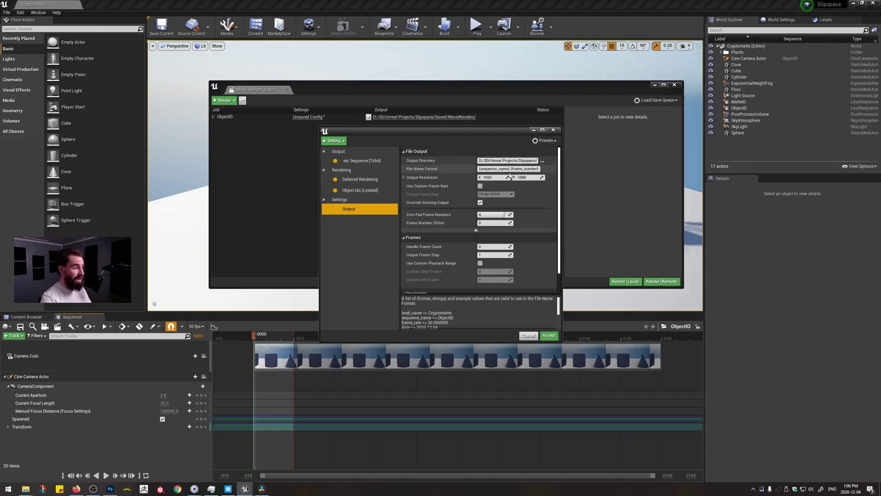
{"action": "left_click", "coordinate": [545, 337]}
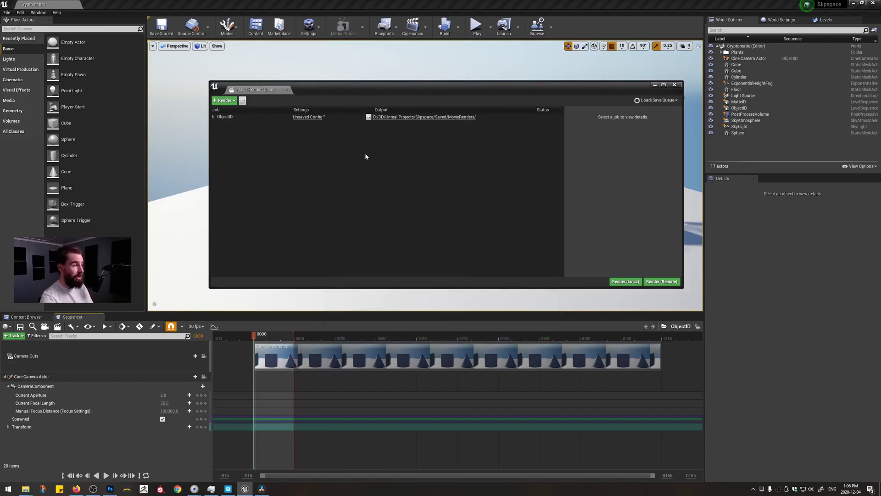
{"action": "left_click", "coordinate": [626, 281]}
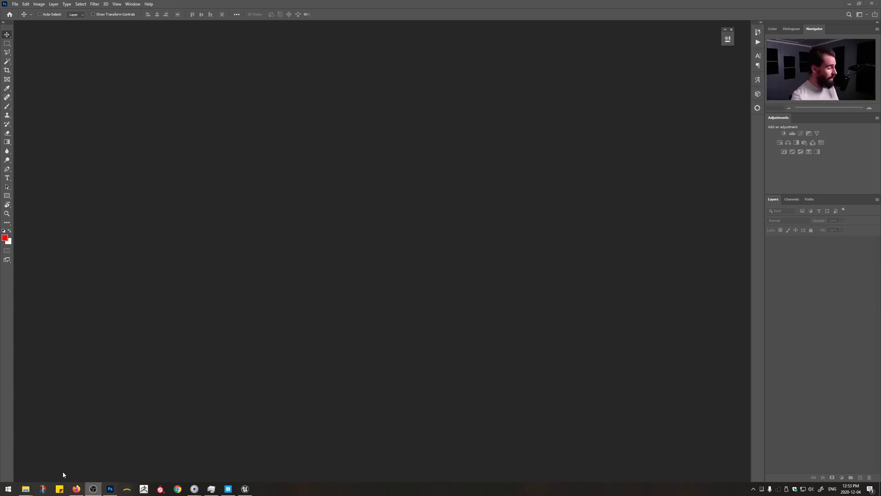
Step: Open MatteID.0016.exr from the Render folder in Photoshop, keeping the Exr-IO import options as they are
{"action": "mouse_move", "coordinate": [26, 488]}
{"action": "left_click", "coordinate": [26, 465]}
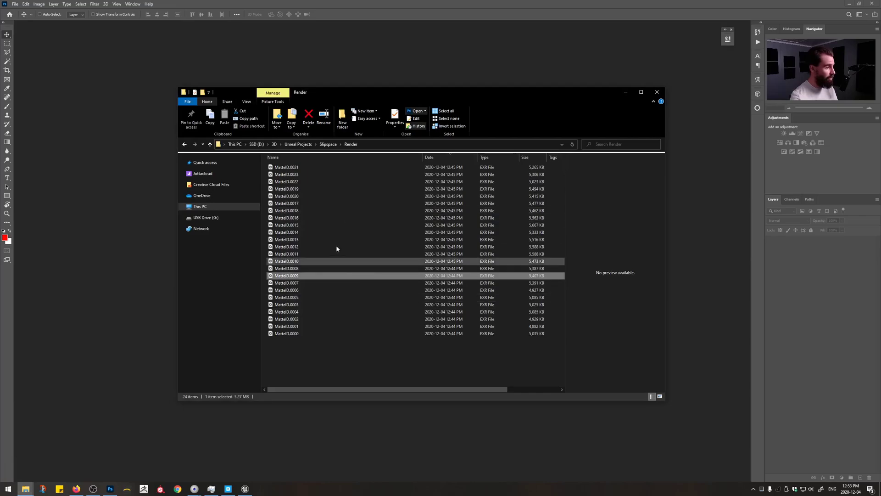
{"action": "left_click_drag", "start_coordinate": [302, 221], "coordinate": [92, 212]}
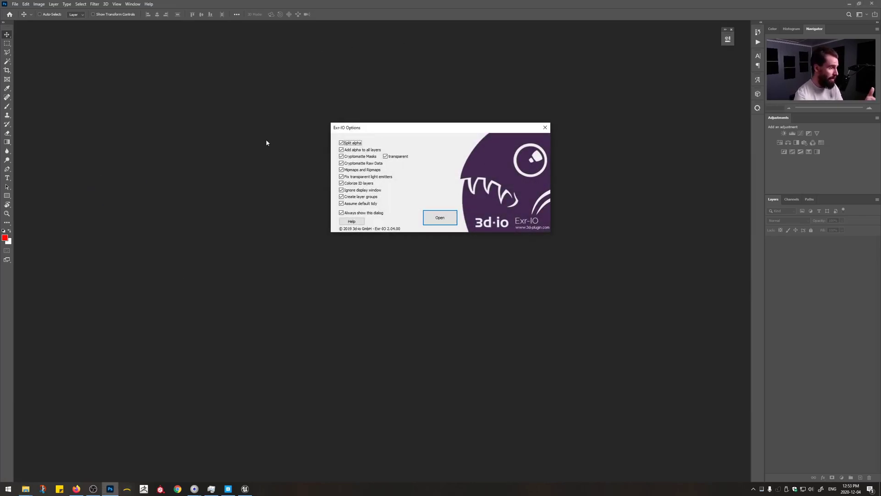
{"action": "left_click", "coordinate": [448, 223]}
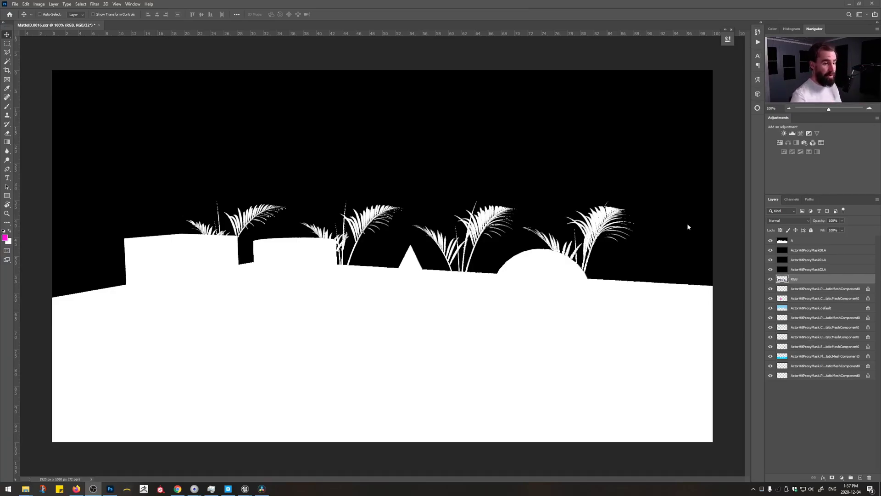
Step: Hide the A, RGB and the three ActorHitProxyMask alpha layers so only the coloured object mattes show
{"action": "left_click", "coordinate": [770, 250]}
{"action": "left_click", "coordinate": [771, 260]}
{"action": "left_click", "coordinate": [770, 268]}
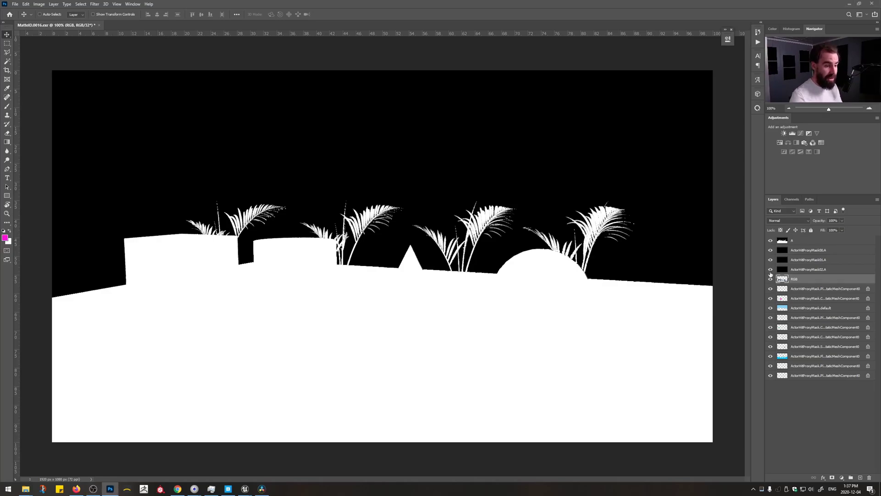
{"action": "left_click", "coordinate": [771, 240]}
{"action": "left_click", "coordinate": [770, 279]}
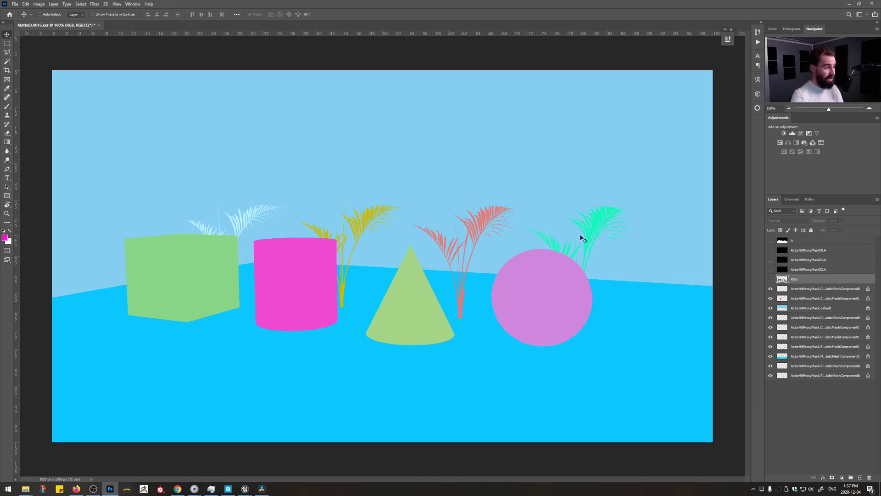
Step: Switch individual ActorHitProxyMask layers off and on to examine which object each matte isolates
{"action": "left_click", "coordinate": [770, 289]}
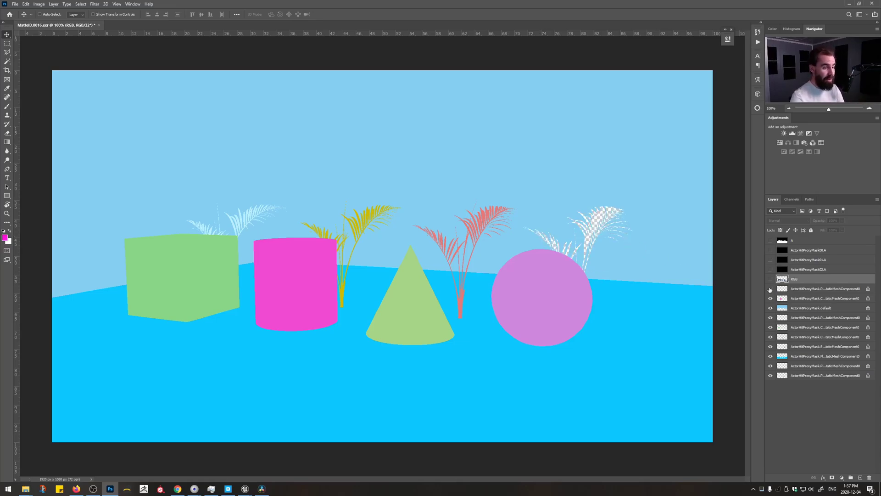
{"action": "left_click", "coordinate": [770, 288]}
{"action": "left_click", "coordinate": [770, 289]}
{"action": "left_click", "coordinate": [771, 288]}
{"action": "left_click", "coordinate": [770, 298]}
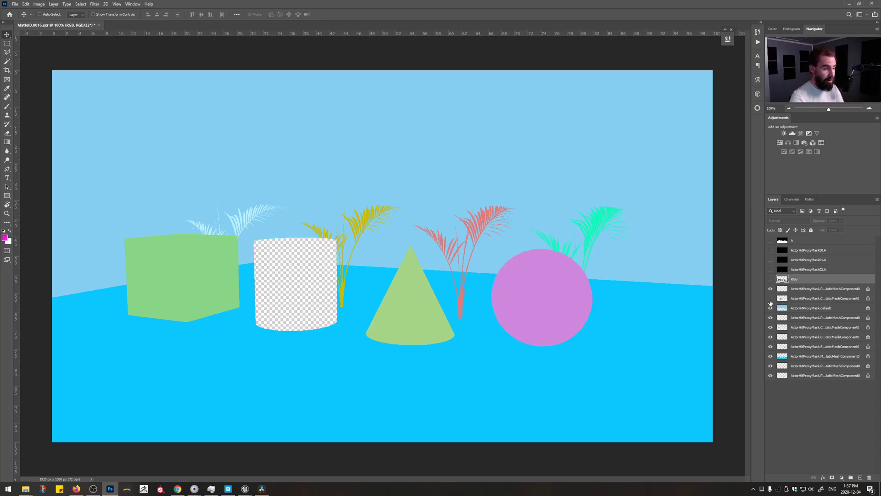
{"action": "left_click", "coordinate": [771, 308]}
{"action": "left_click", "coordinate": [770, 327]}
{"action": "left_click", "coordinate": [774, 337]}
{"action": "left_click", "coordinate": [770, 366]}
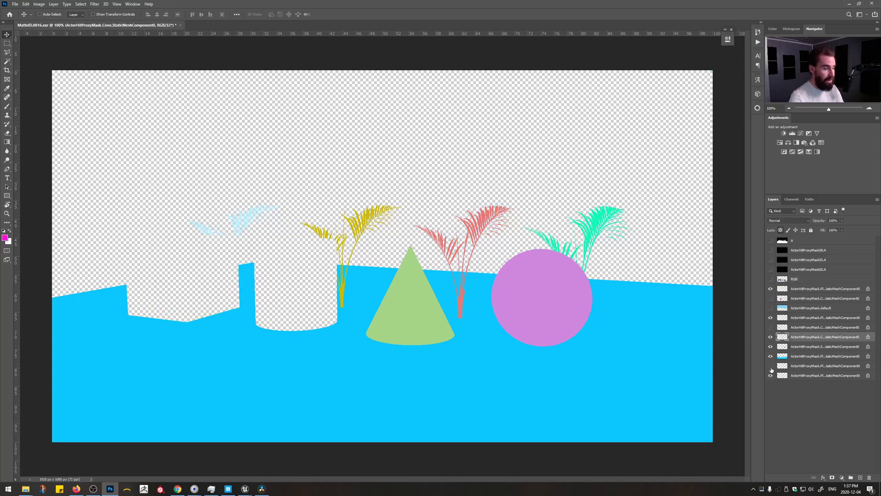
{"action": "left_click", "coordinate": [771, 375]}
{"action": "left_click", "coordinate": [771, 356]}
{"action": "left_click", "coordinate": [771, 347]}
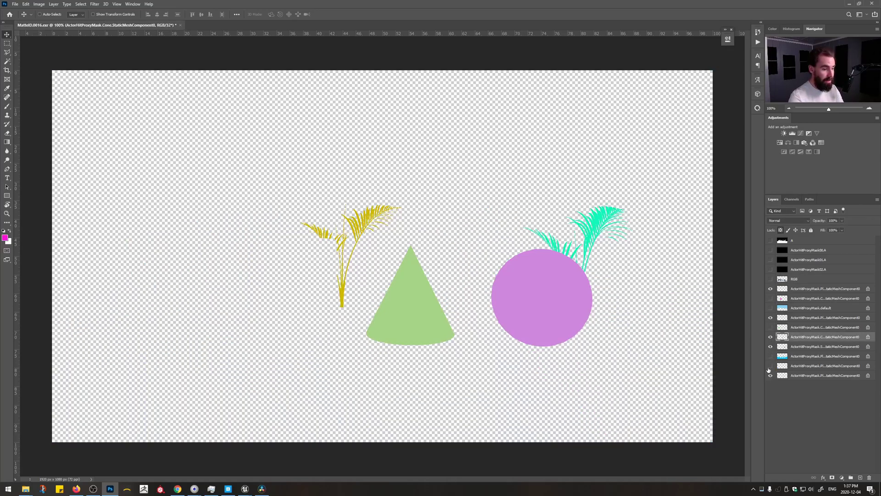
Step: Show all object matte layers and the RGB render again, hiding RGB after comparing it with the mattes
{"action": "left_click_drag", "start_coordinate": [769, 369], "coordinate": [768, 281]}
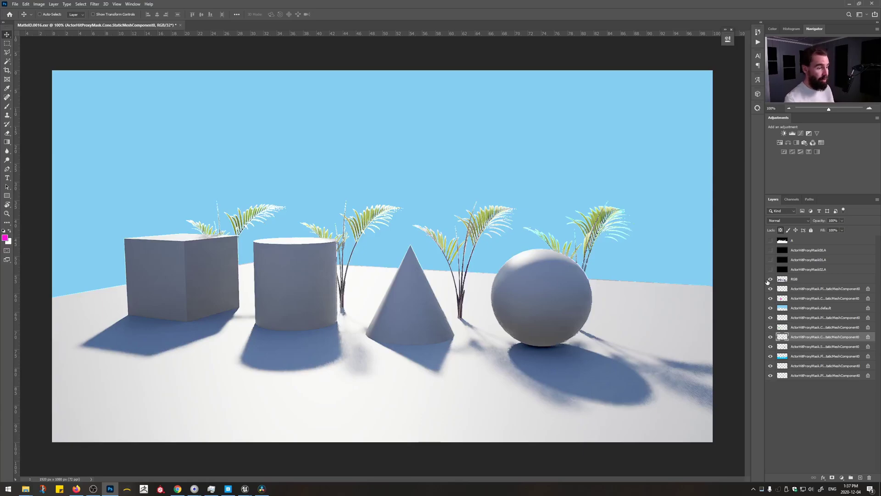
{"action": "left_click", "coordinate": [770, 278]}
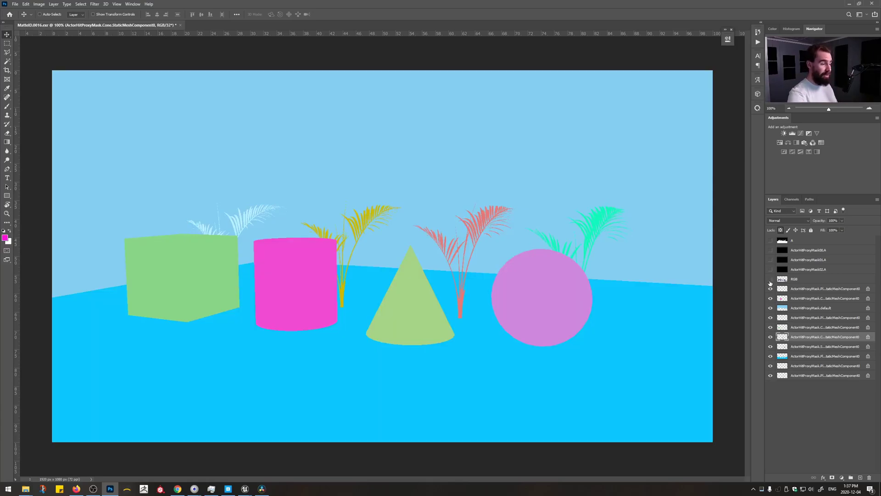